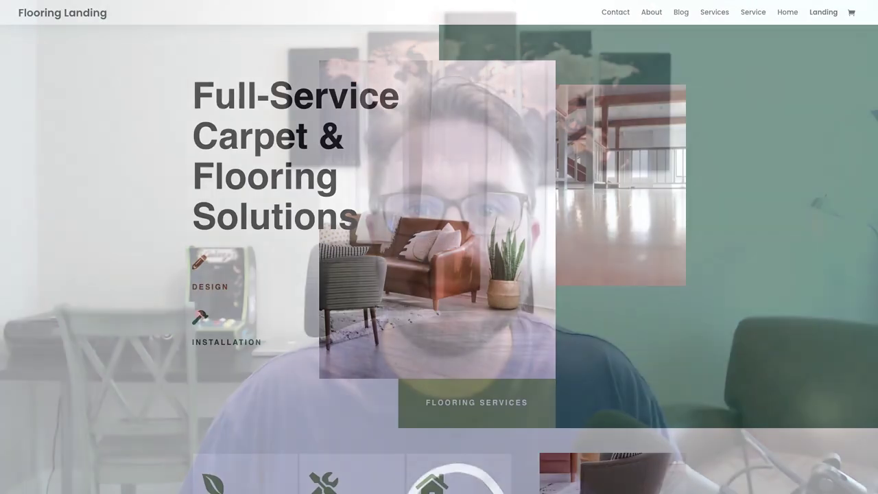
# - Scroll through the Flooring Landing page, then the About page's 'Servicing the Entire Bay Area' section
pyautogui.scroll(-5, 439, 261)
pyautogui.scroll(-10, 439, 260)
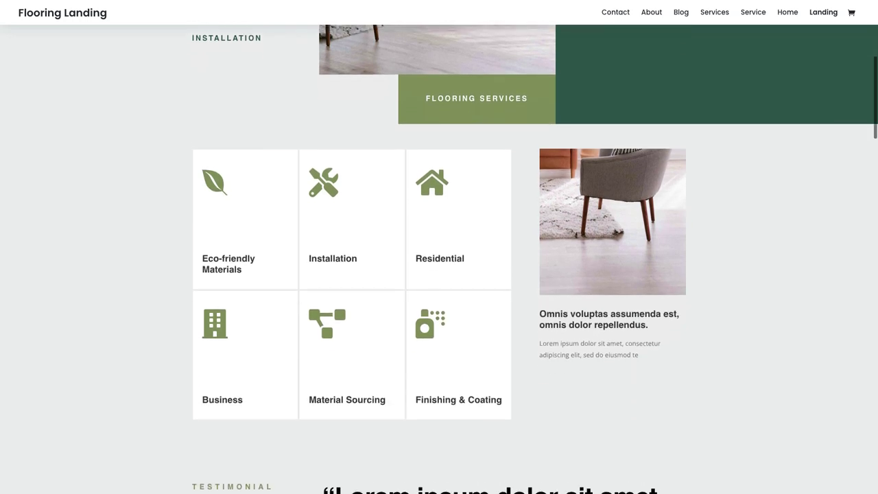
pyautogui.scroll(-10, 439, 261)
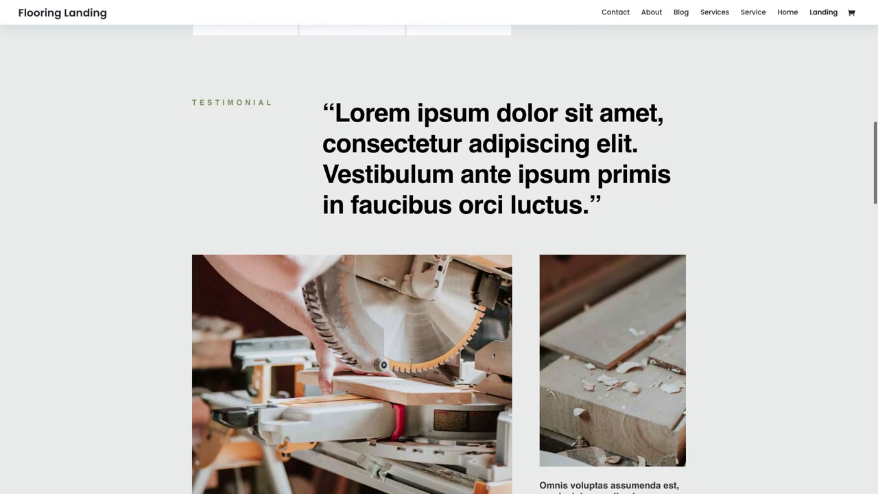
pyautogui.scroll(-10, 439, 261)
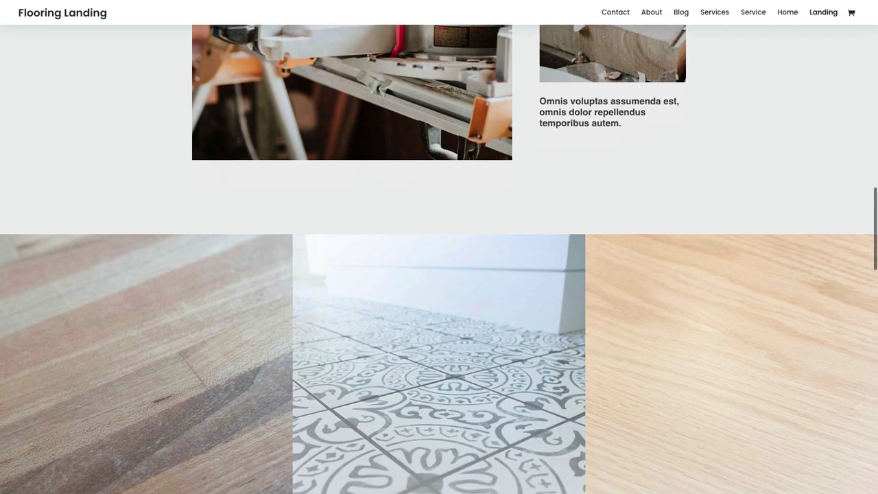
pyautogui.scroll(-10, 439, 261)
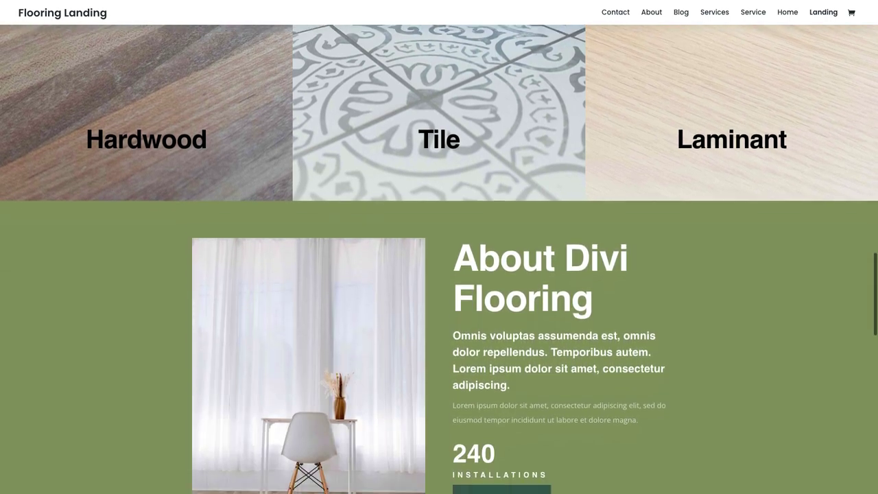
pyautogui.scroll(-8, 439, 261)
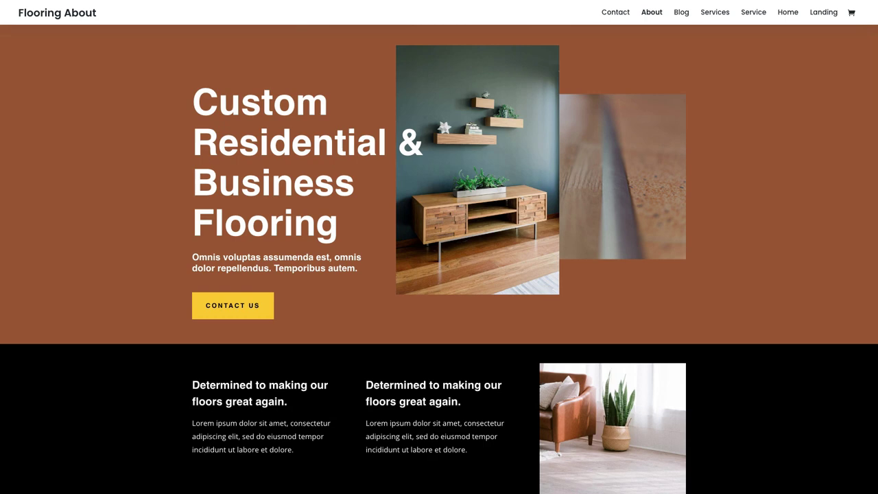
pyautogui.scroll(-7, 439, 261)
pyautogui.scroll(-8, 439, 261)
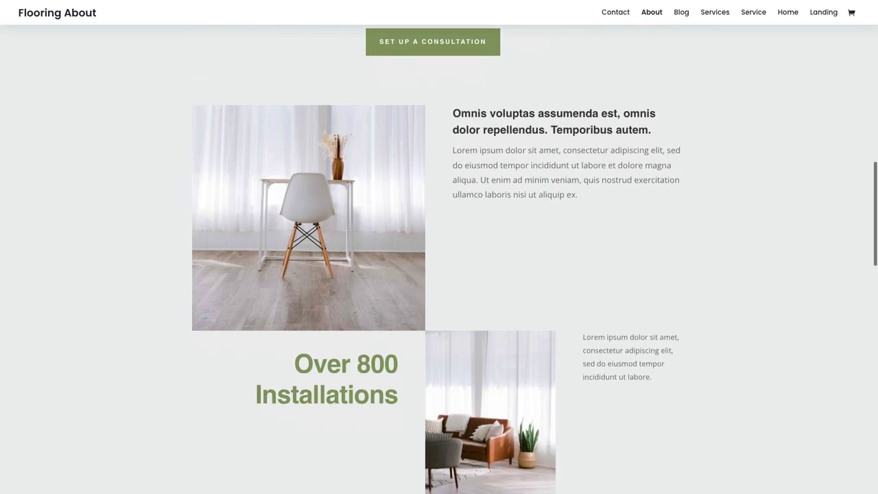
pyautogui.scroll(-11, 439, 261)
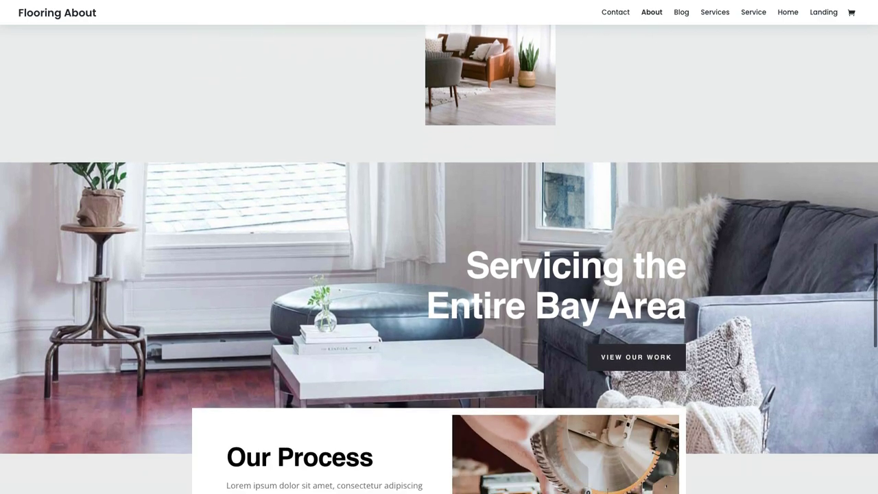
# - Scroll through the Services, Service, Blog, Contact and Home flooring pages
pyautogui.scroll(-3, 439, 261)
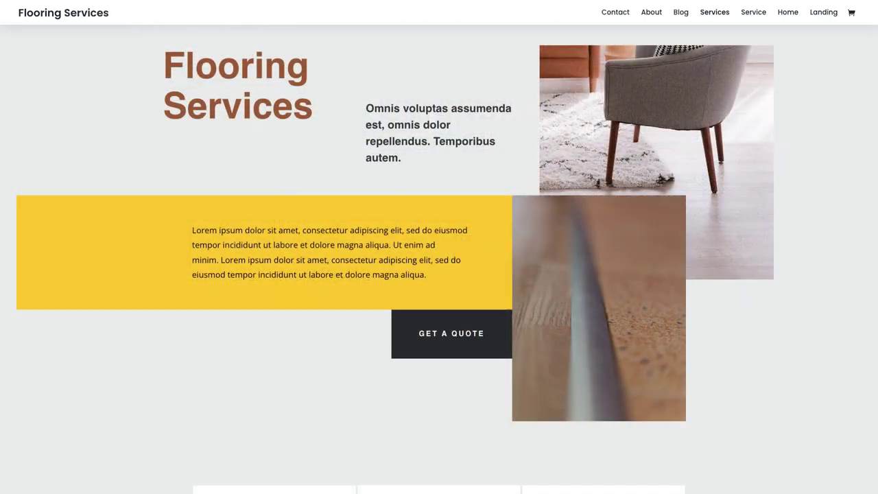
pyautogui.scroll(-4, 439, 261)
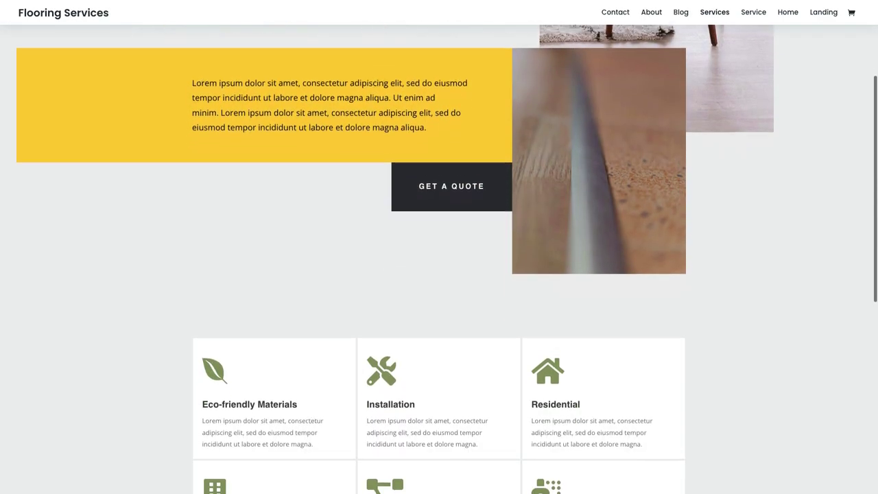
pyautogui.scroll(-3, 439, 261)
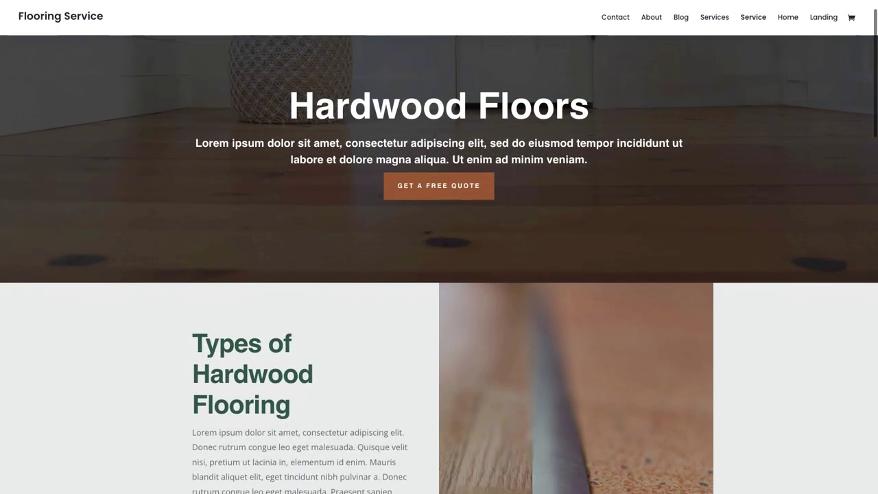
pyautogui.scroll(-10, 439, 261)
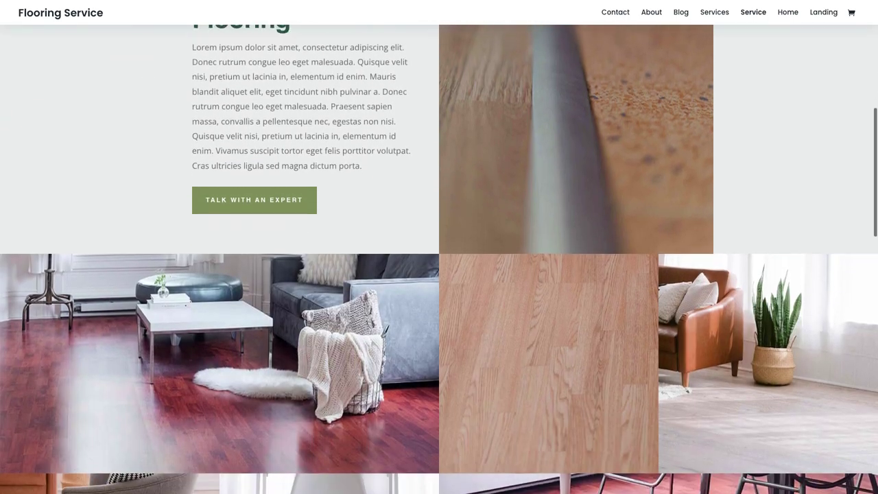
pyautogui.scroll(-6, 439, 261)
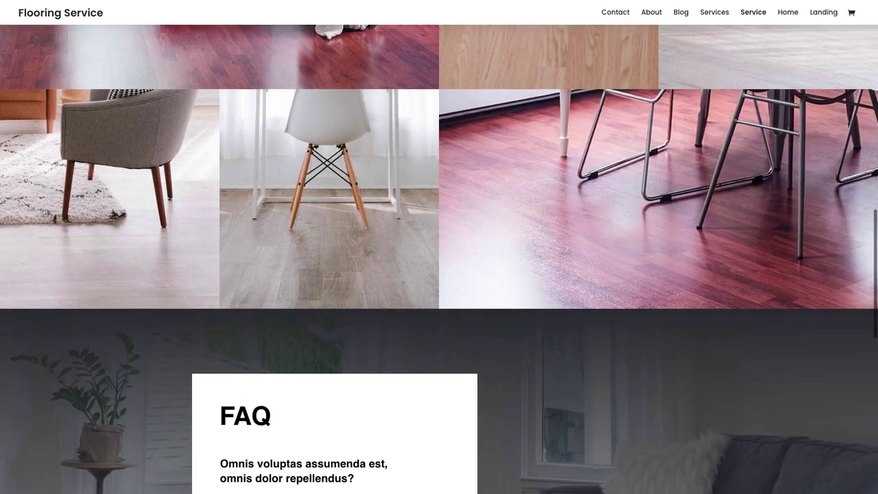
pyautogui.scroll(-3, 439, 260)
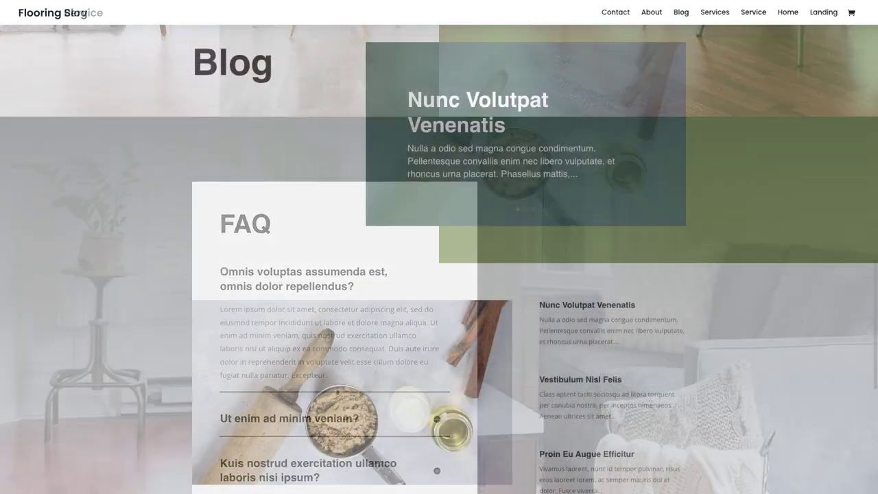
pyautogui.scroll(-4, 440, 261)
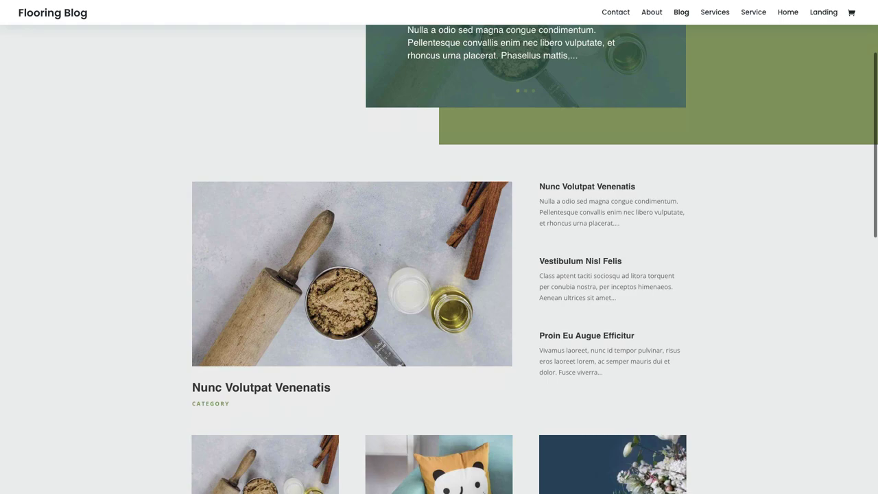
pyautogui.scroll(-8, 439, 260)
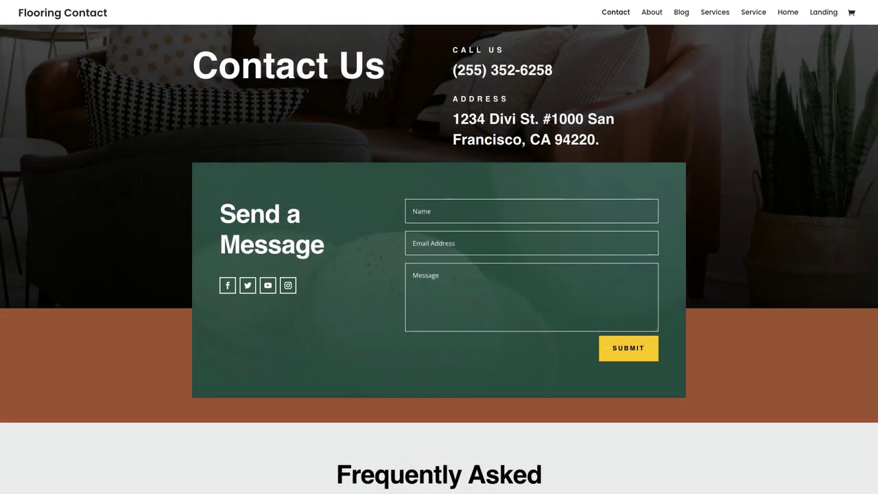
pyautogui.scroll(-6, 439, 260)
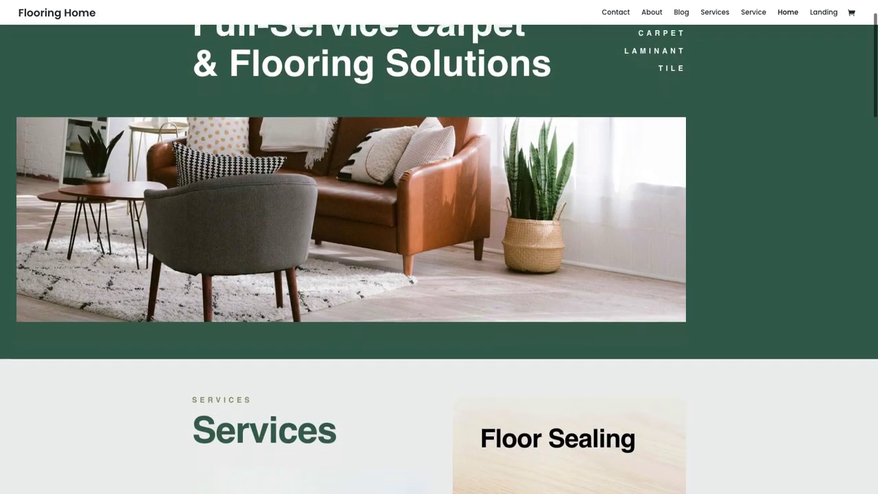
pyautogui.scroll(-9, 439, 261)
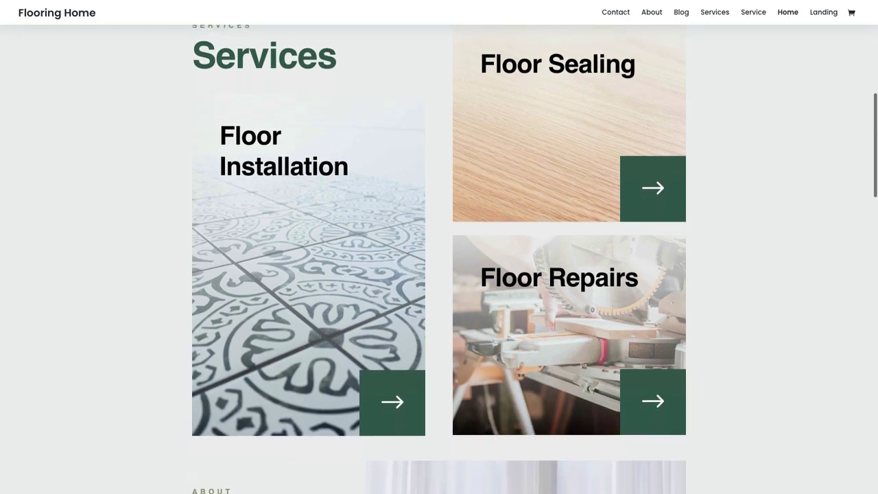
pyautogui.scroll(-9, 439, 261)
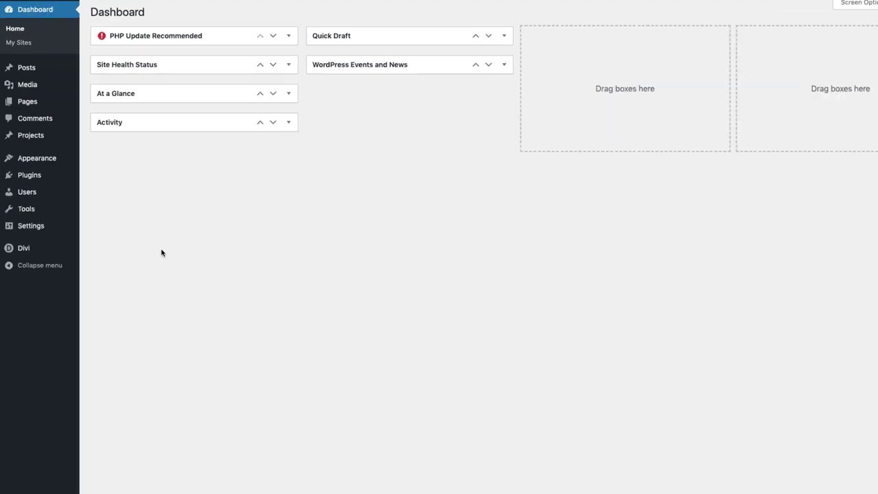
# - Replace the Divi account username and API key on the Theme Options Updates tab and save
pyautogui.moveTo(84, 268)
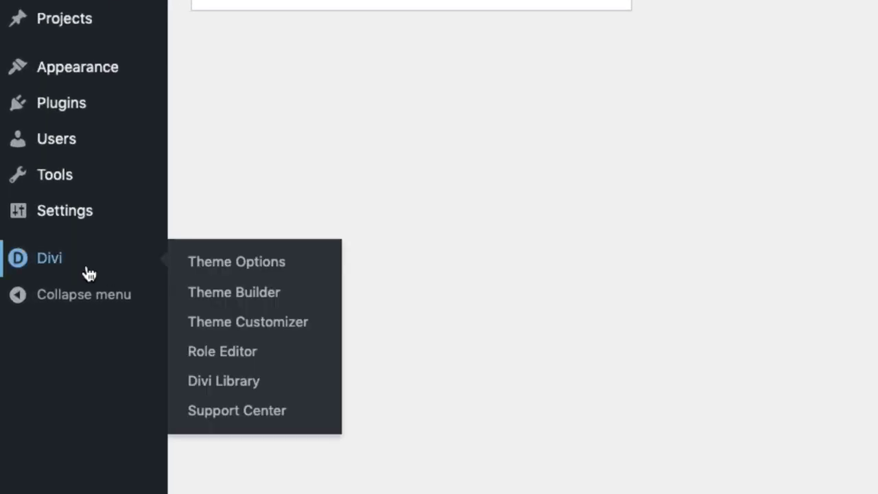
pyautogui.click(284, 274)
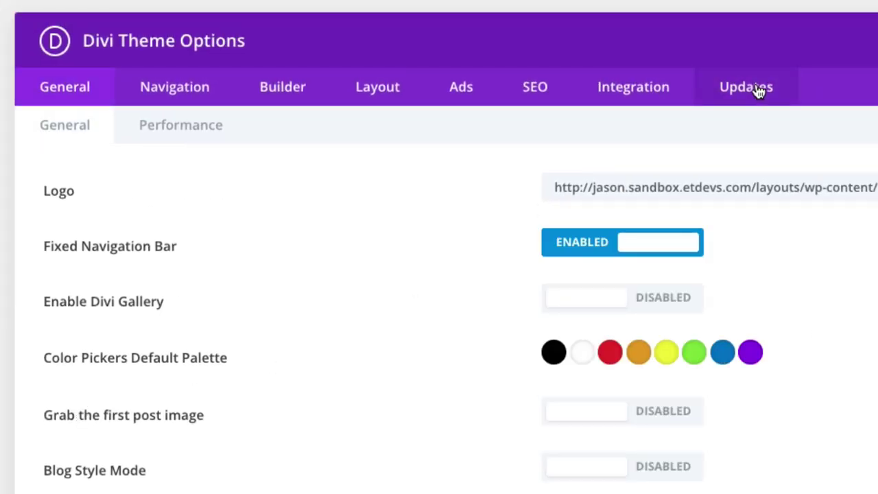
pyautogui.click(702, 90)
pyautogui.moveTo(682, 192); pyautogui.dragTo(554, 191)
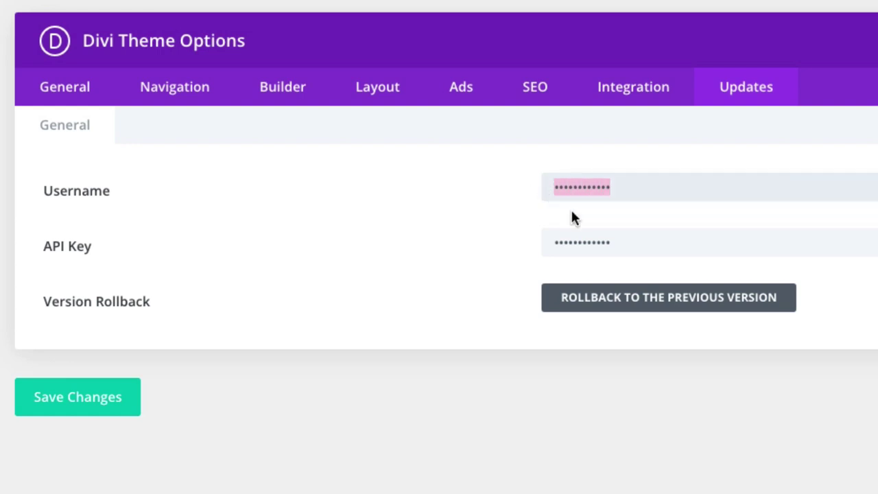
pyautogui.moveTo(642, 250); pyautogui.dragTo(535, 249)
pyautogui.click(412, 243)
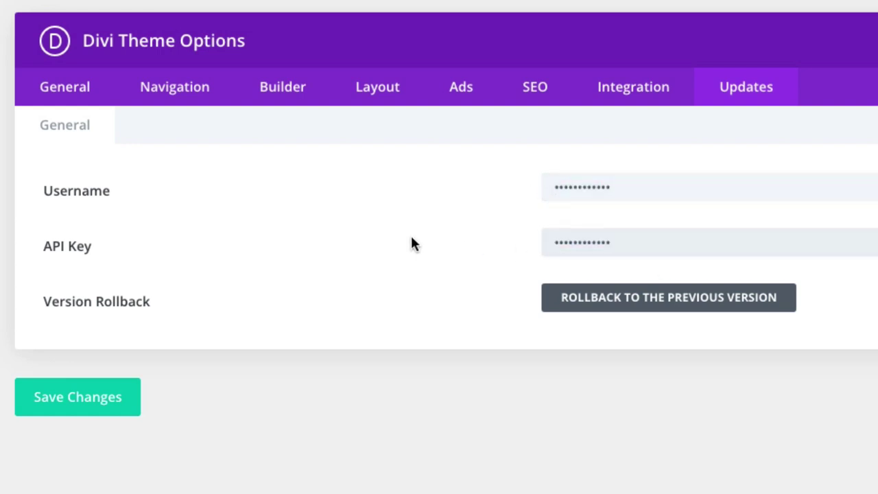
pyautogui.click(96, 409)
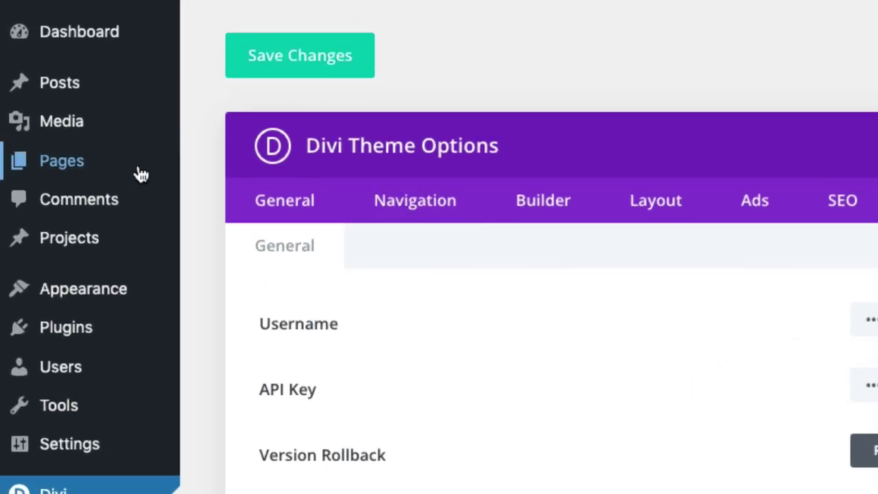
# - Add a new page and give it the title 'Home'
pyautogui.moveTo(68, 85)
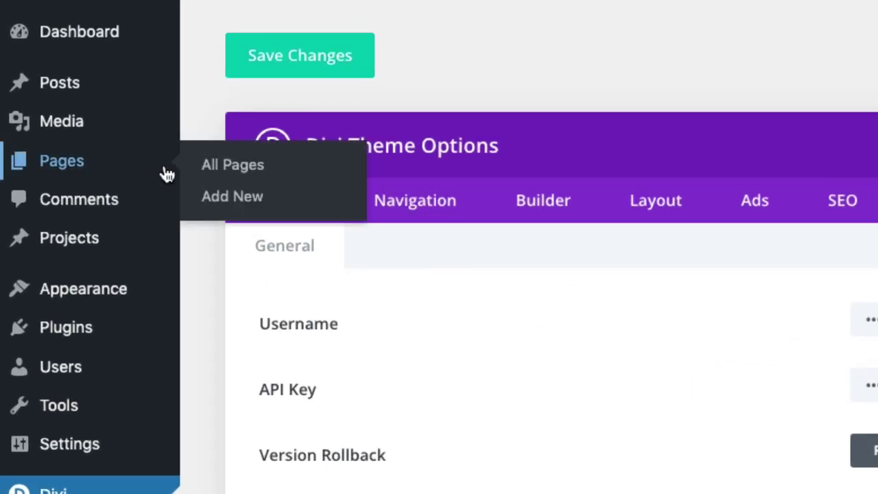
pyautogui.click(221, 201)
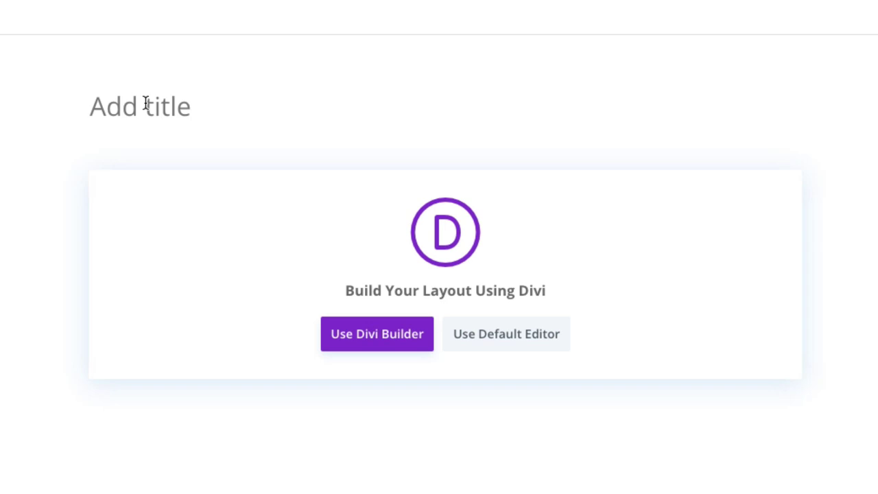
pyautogui.click(146, 103)
pyautogui.write('Home')
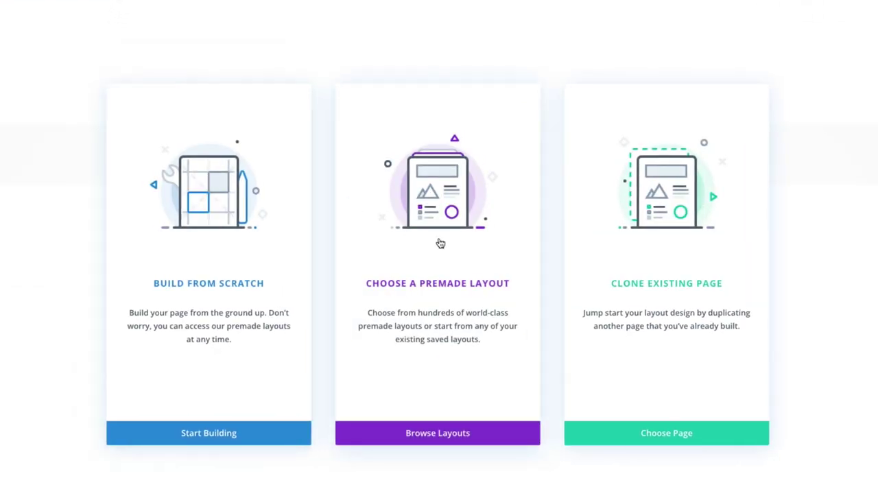
# - Load the Flooring pack's Home layout, 'Full-Service Carpet & Flooring Solutions', onto the page
pyautogui.click(417, 254)
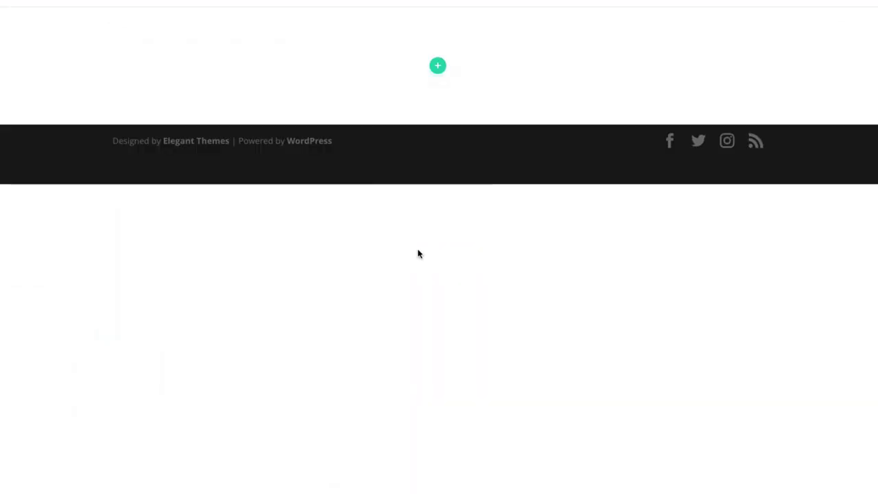
pyautogui.scroll(-20, 731, 215)
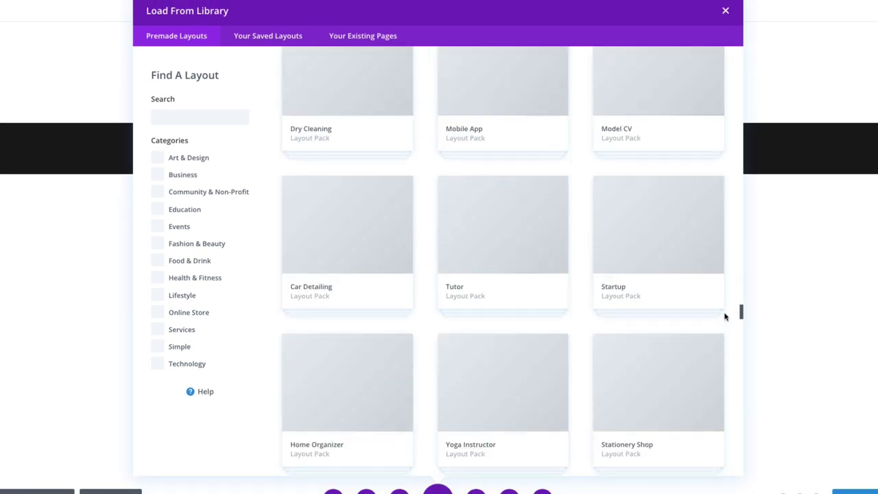
pyautogui.moveTo(725, 316); pyautogui.dragTo(723, 481)
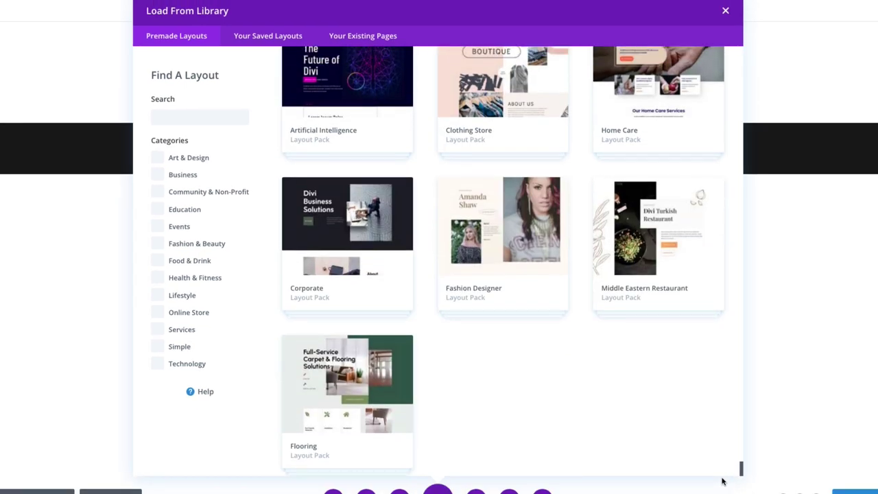
pyautogui.click(356, 413)
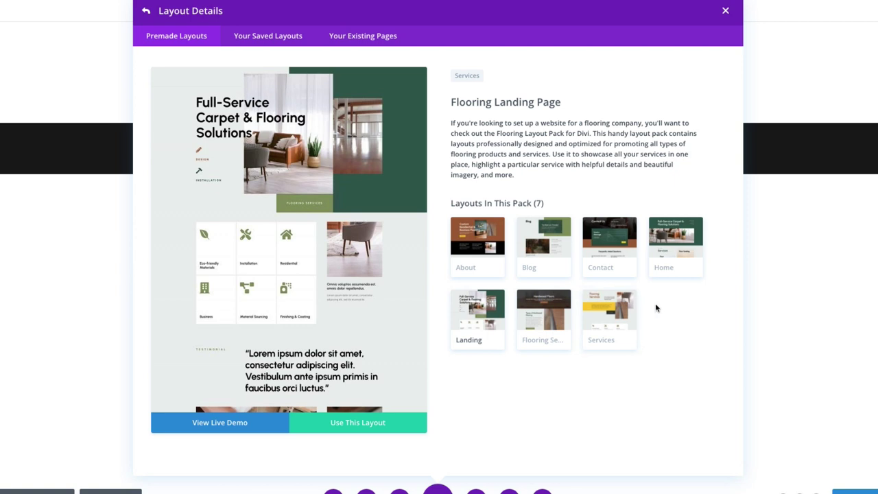
pyautogui.click(690, 256)
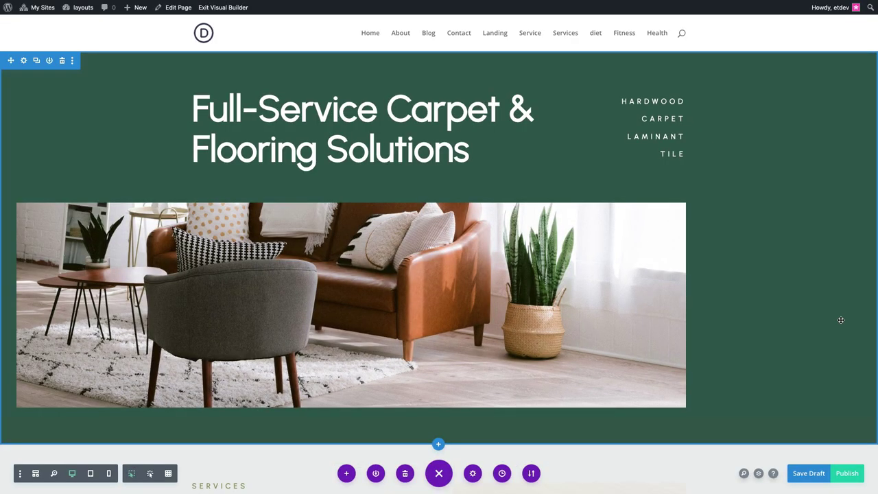
# - Publish the Home page from the Divi builder
pyautogui.click(846, 474)
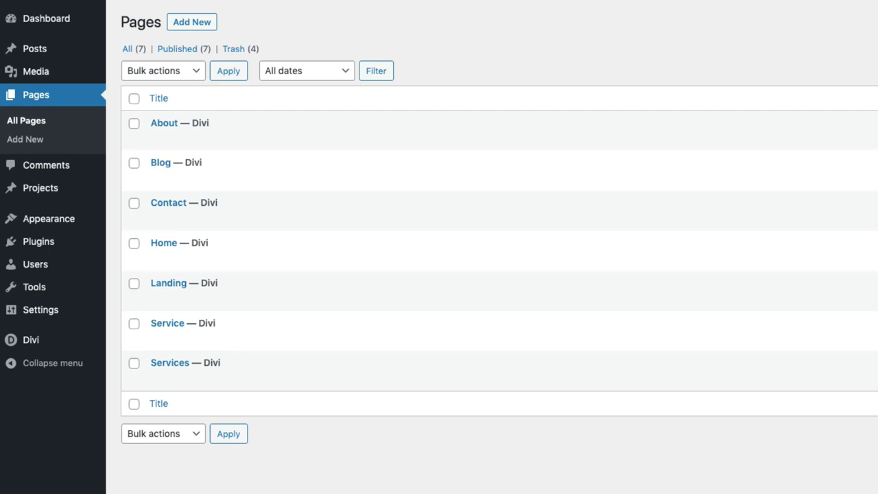
# - Create a new menu named 'Main' under Appearance > Menus
pyautogui.moveTo(48, 224)
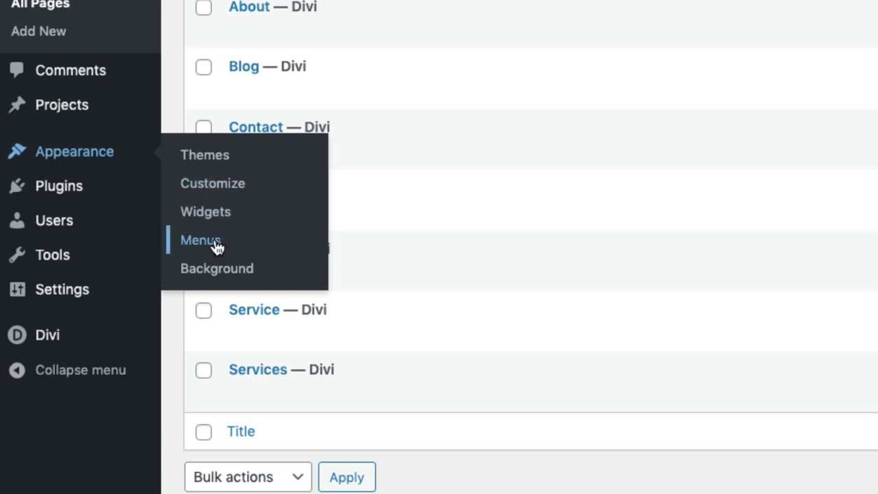
pyautogui.click(206, 243)
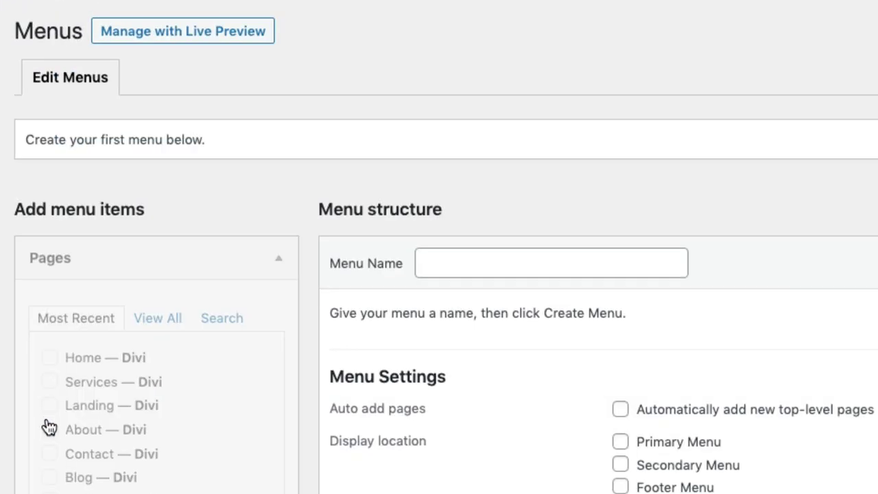
pyautogui.click(487, 264)
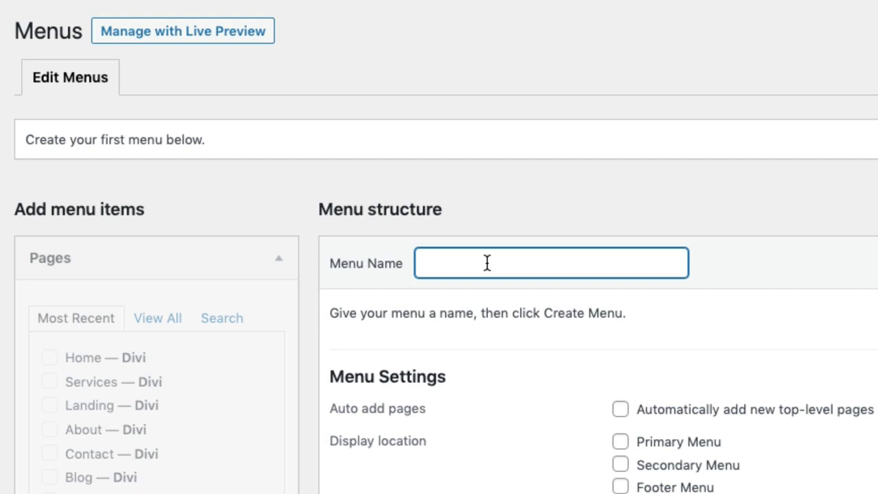
pyautogui.write('Main')
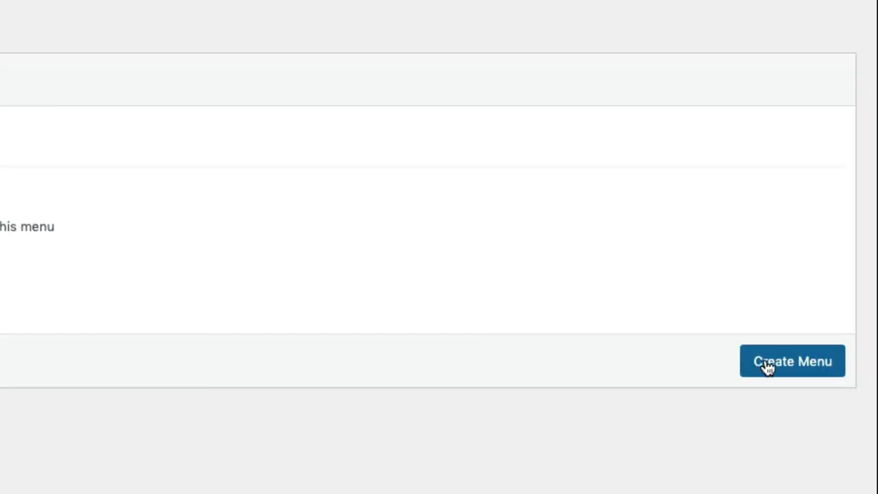
pyautogui.click(764, 364)
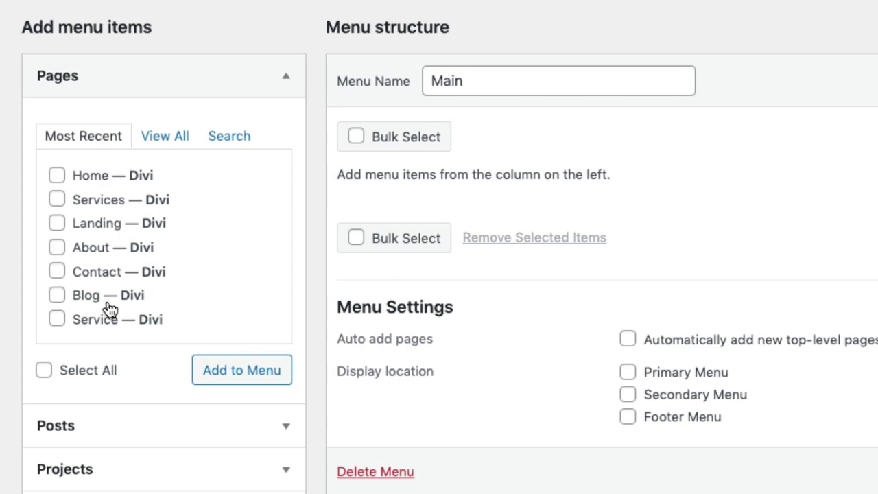
# - Add all seven pages to Main, reorder Home, assign it as Primary Menu and save
pyautogui.click(43, 370)
pyautogui.click(264, 374)
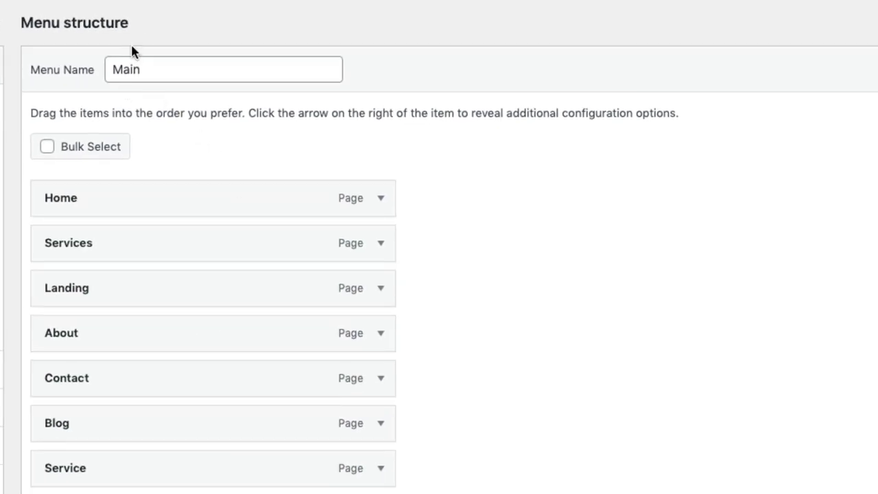
pyautogui.moveTo(145, 194)
pyautogui.mouseDown()
pyautogui.moveTo(149, 257)
pyautogui.moveTo(152, 190)
pyautogui.mouseUp()
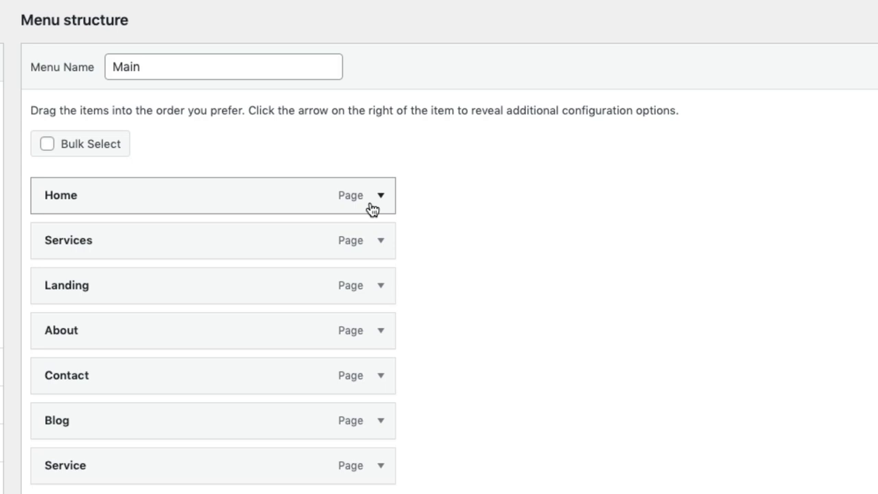
pyautogui.scroll(-3, 569, 273)
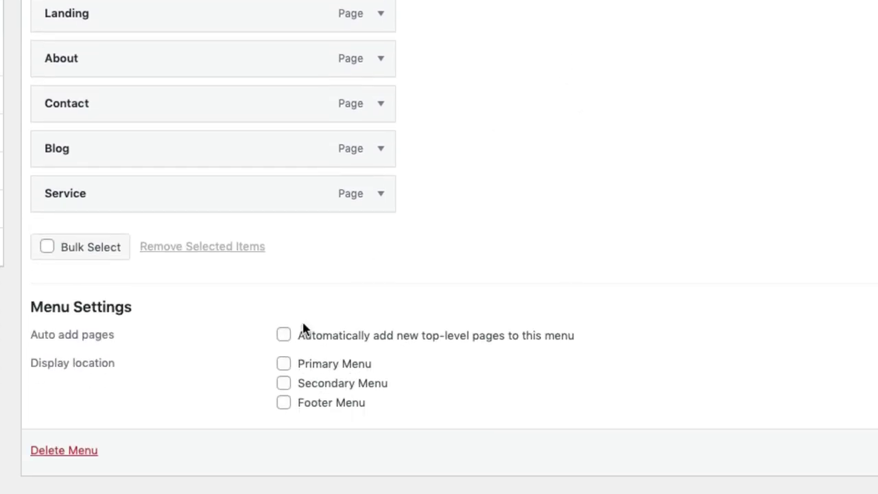
pyautogui.click(284, 365)
pyautogui.click(791, 441)
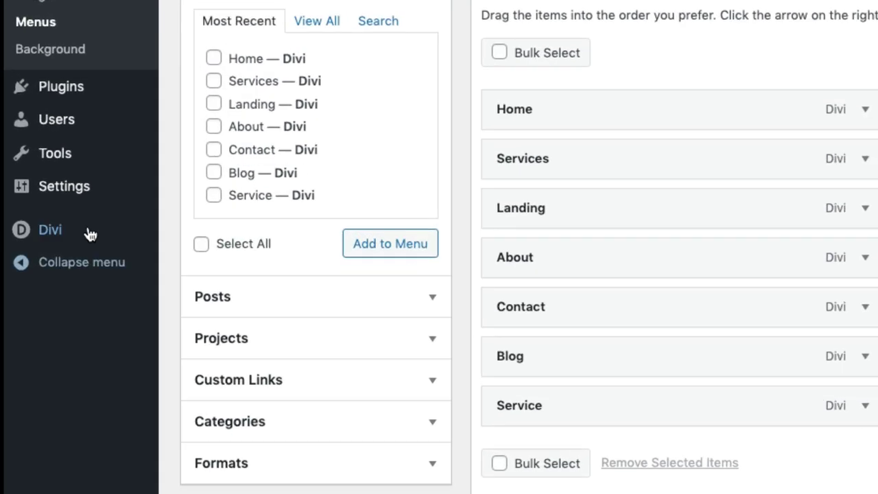
# - In Reading Settings, set the homepage to the static page 'Home' and save
pyautogui.moveTo(39, 269)
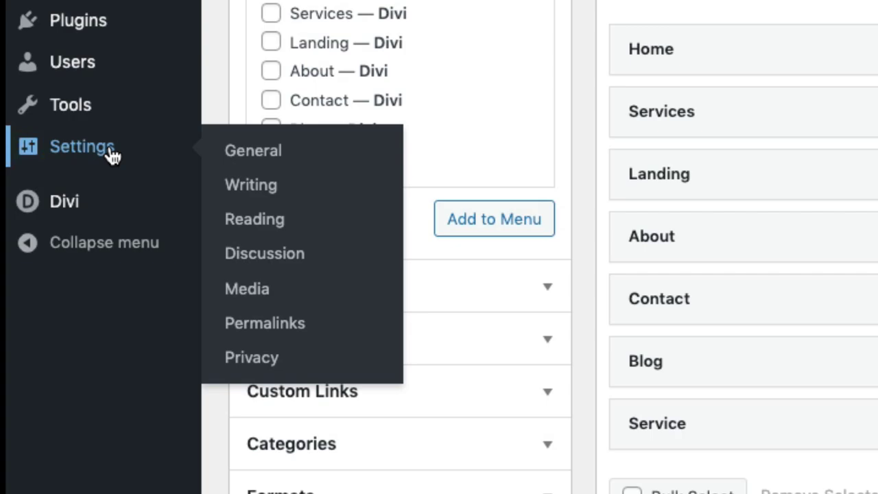
pyautogui.click(238, 228)
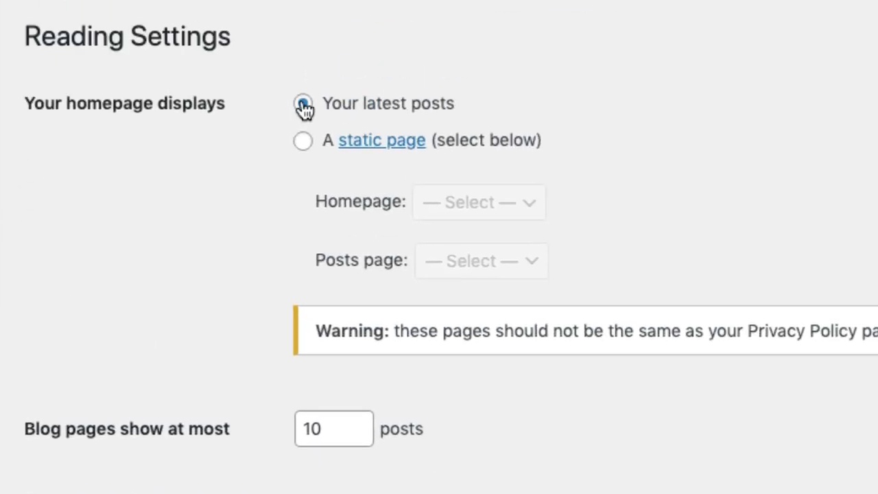
pyautogui.click(304, 144)
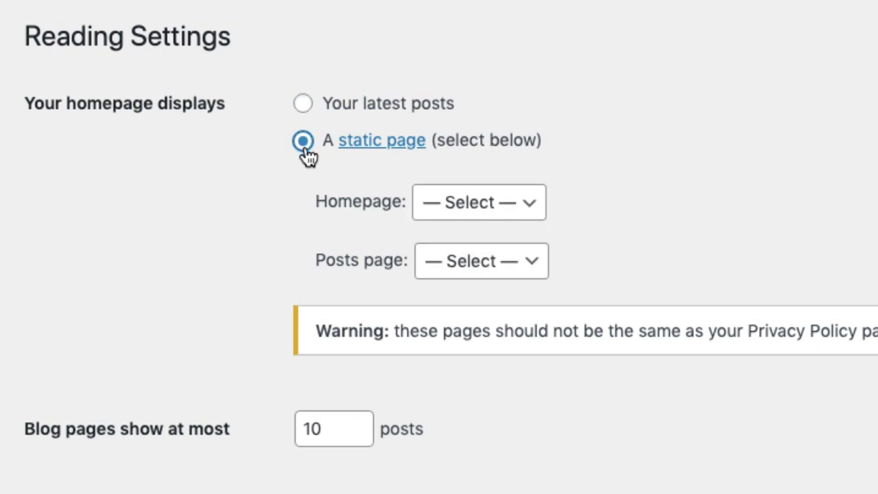
pyautogui.click(503, 213)
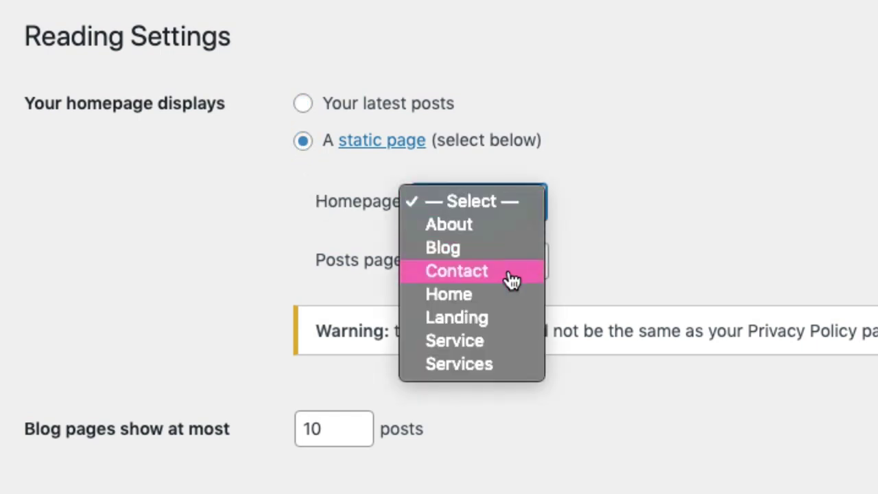
pyautogui.click(504, 300)
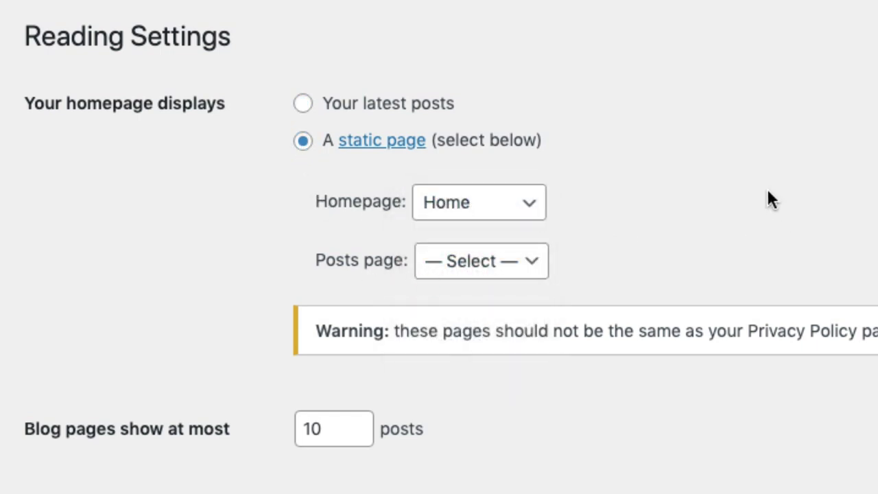
pyautogui.scroll(-5, 439, 247)
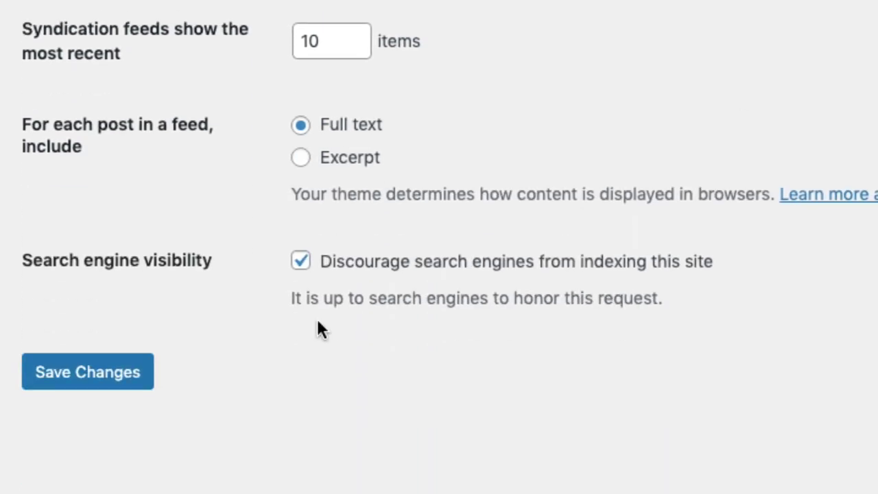
pyautogui.click(144, 381)
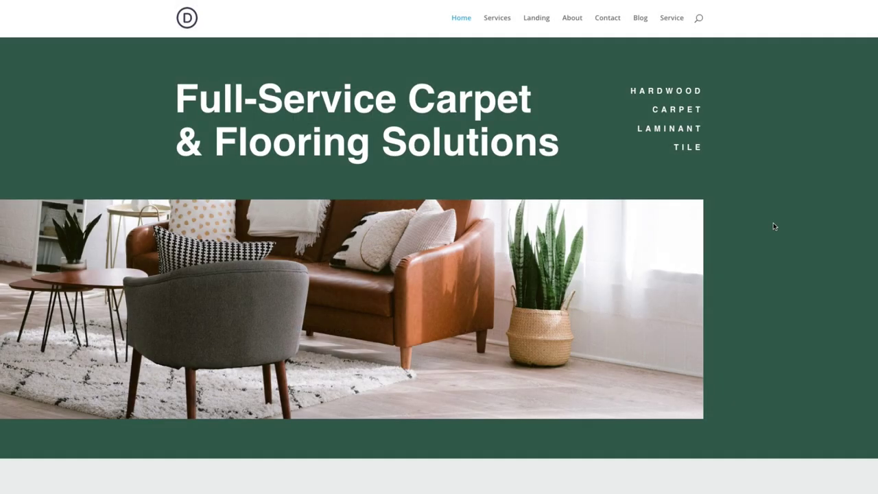
pyautogui.scroll(-3, 773, 222)
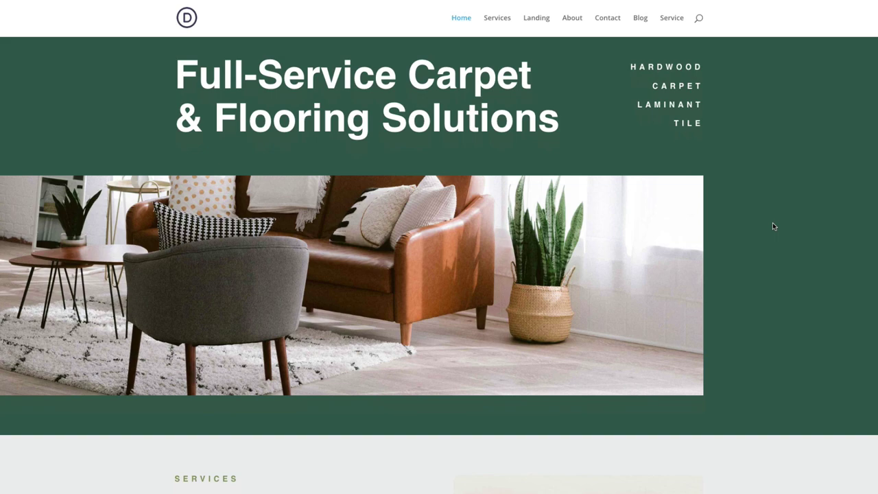
pyautogui.scroll(-8, 773, 227)
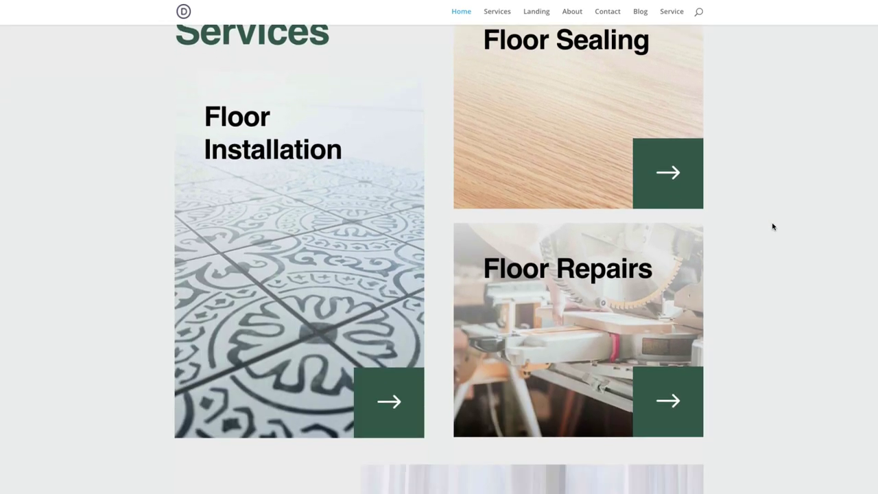